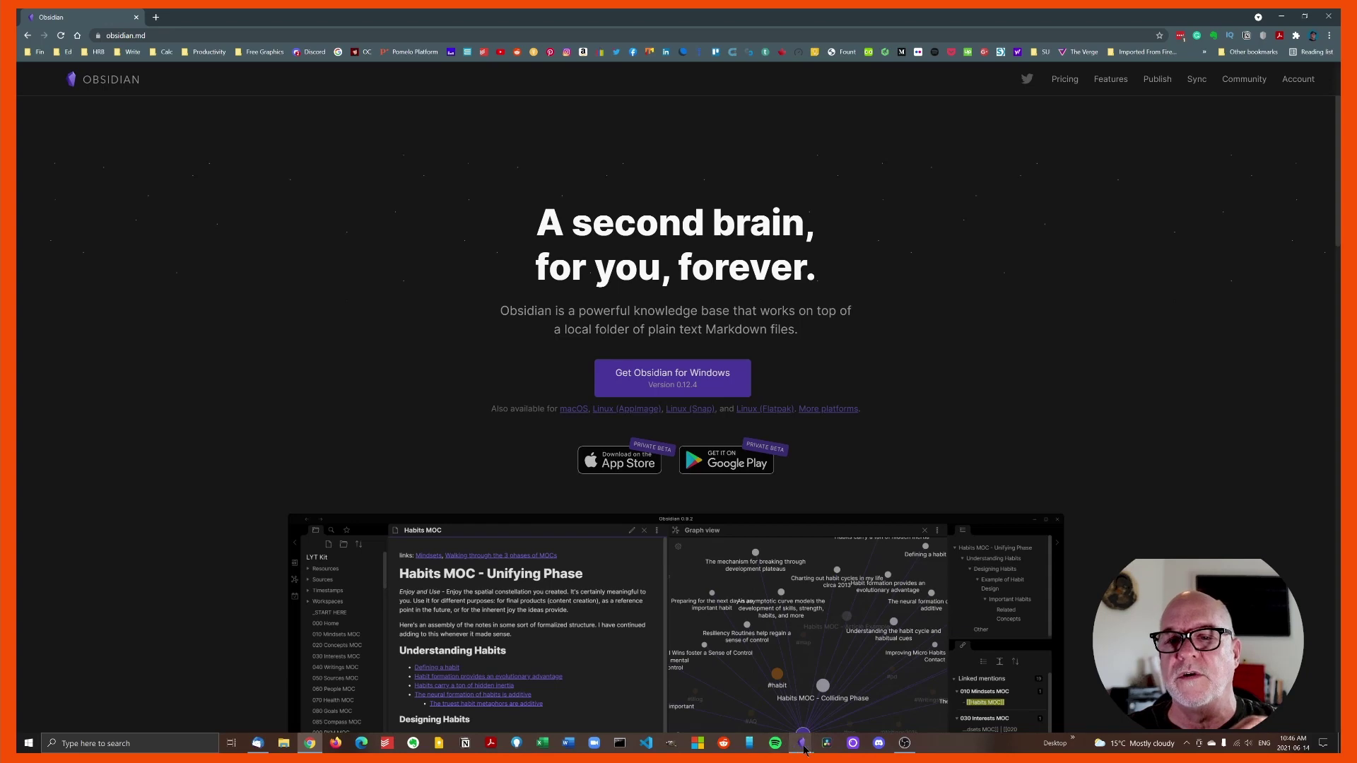
# - Switch to Obsidian, bring up the Demo Vualt window and close the vault chooser in front of it
pyautogui.moveTo(804, 749)
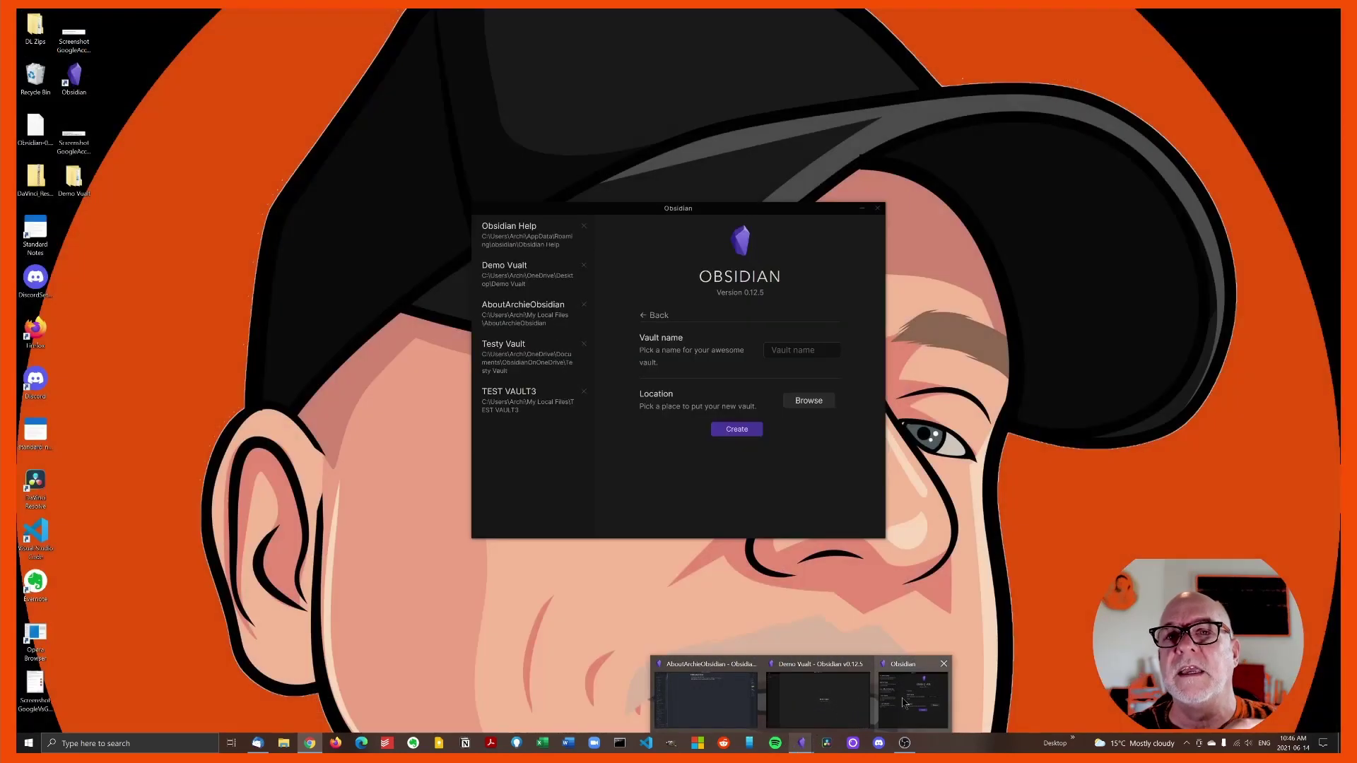
pyautogui.click(905, 703)
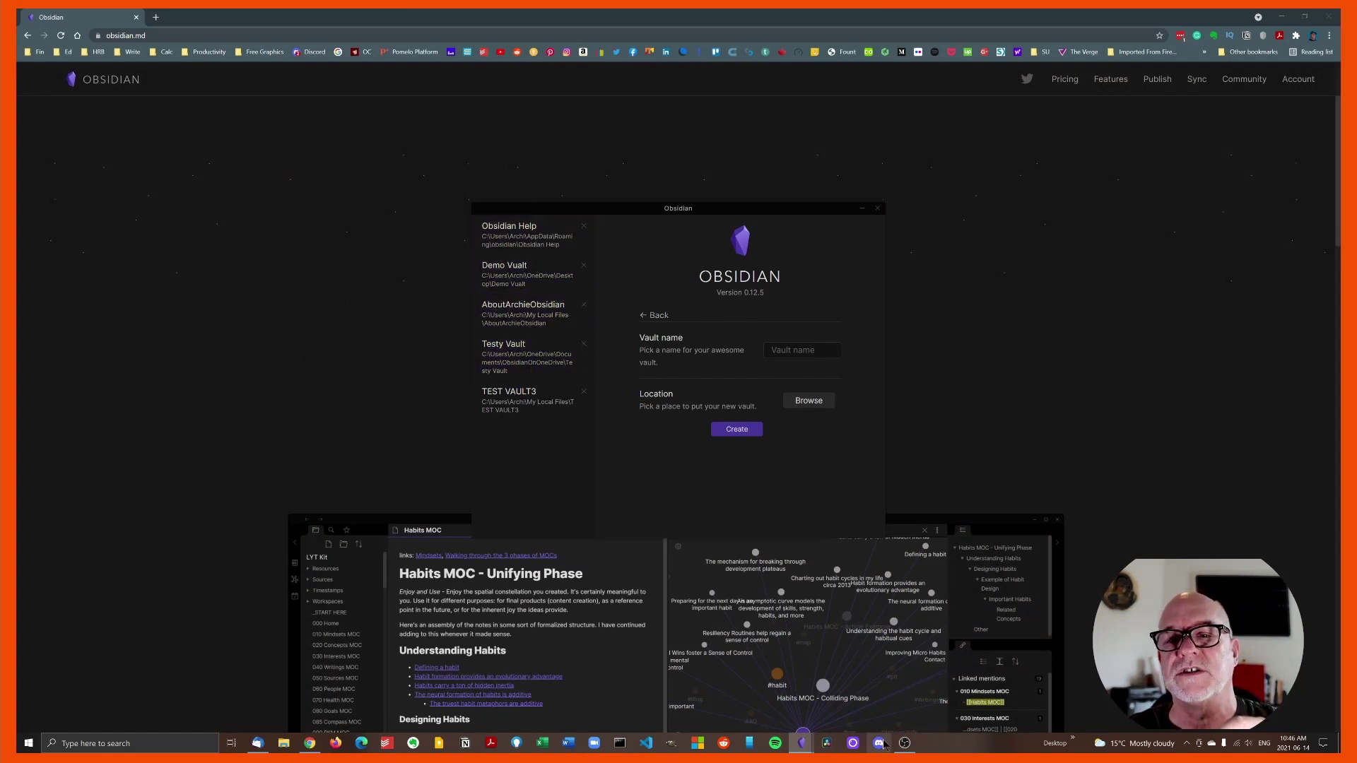
pyautogui.moveTo(800, 739)
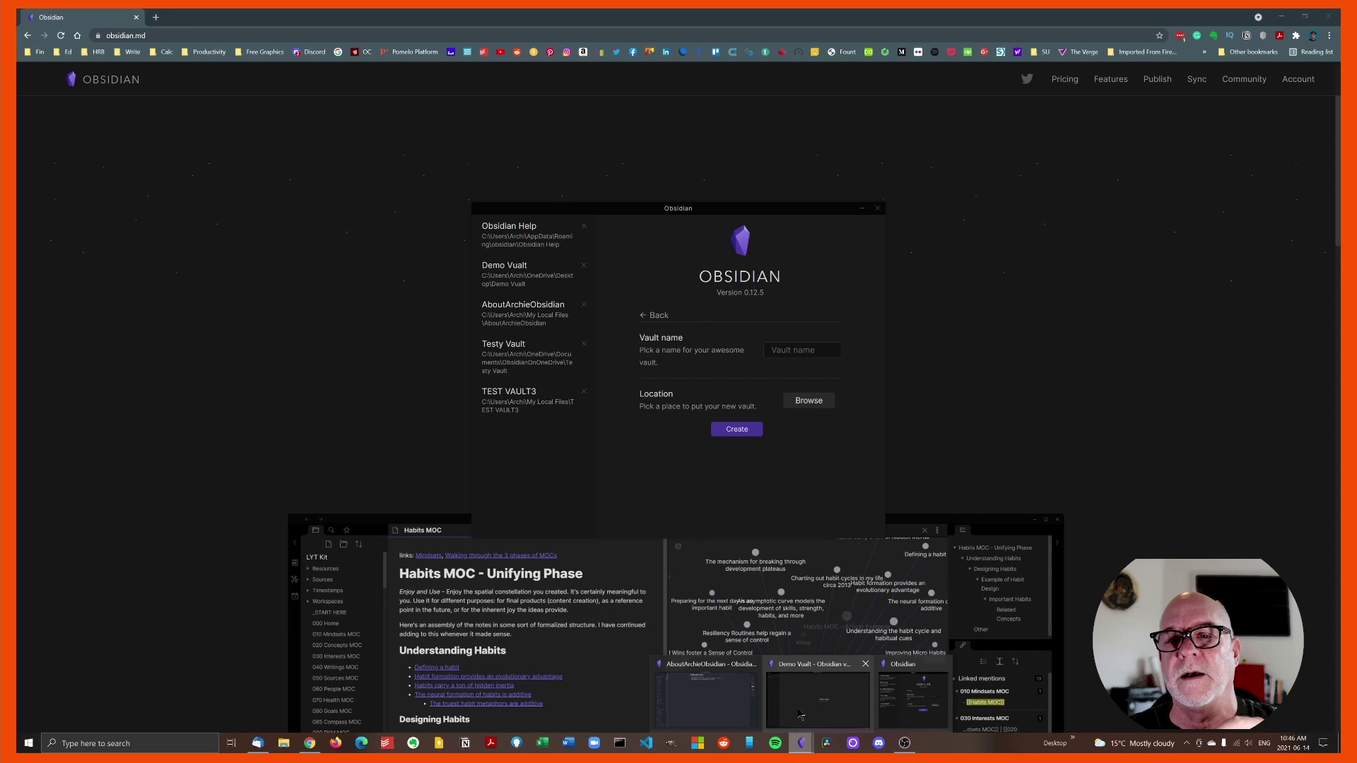
pyautogui.click(801, 713)
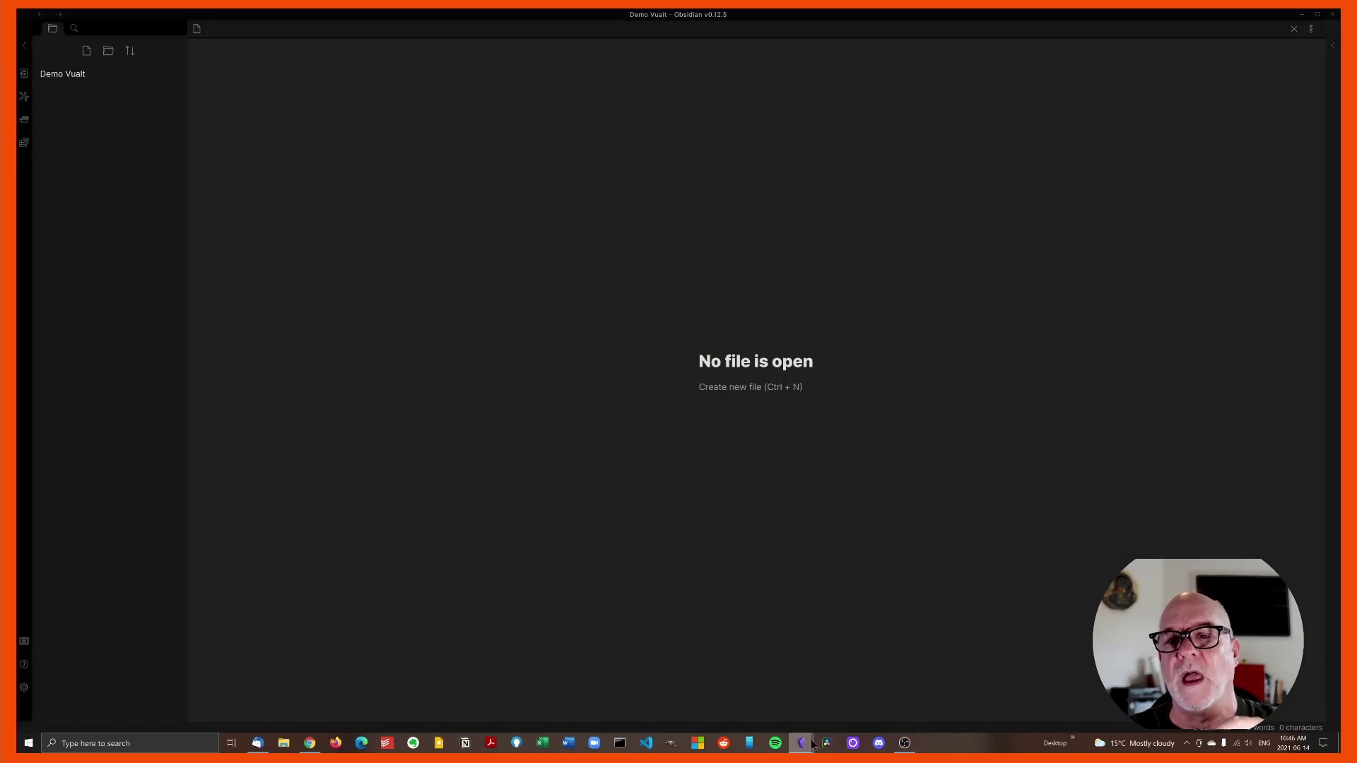
pyautogui.moveTo(799, 749)
pyautogui.click(921, 710)
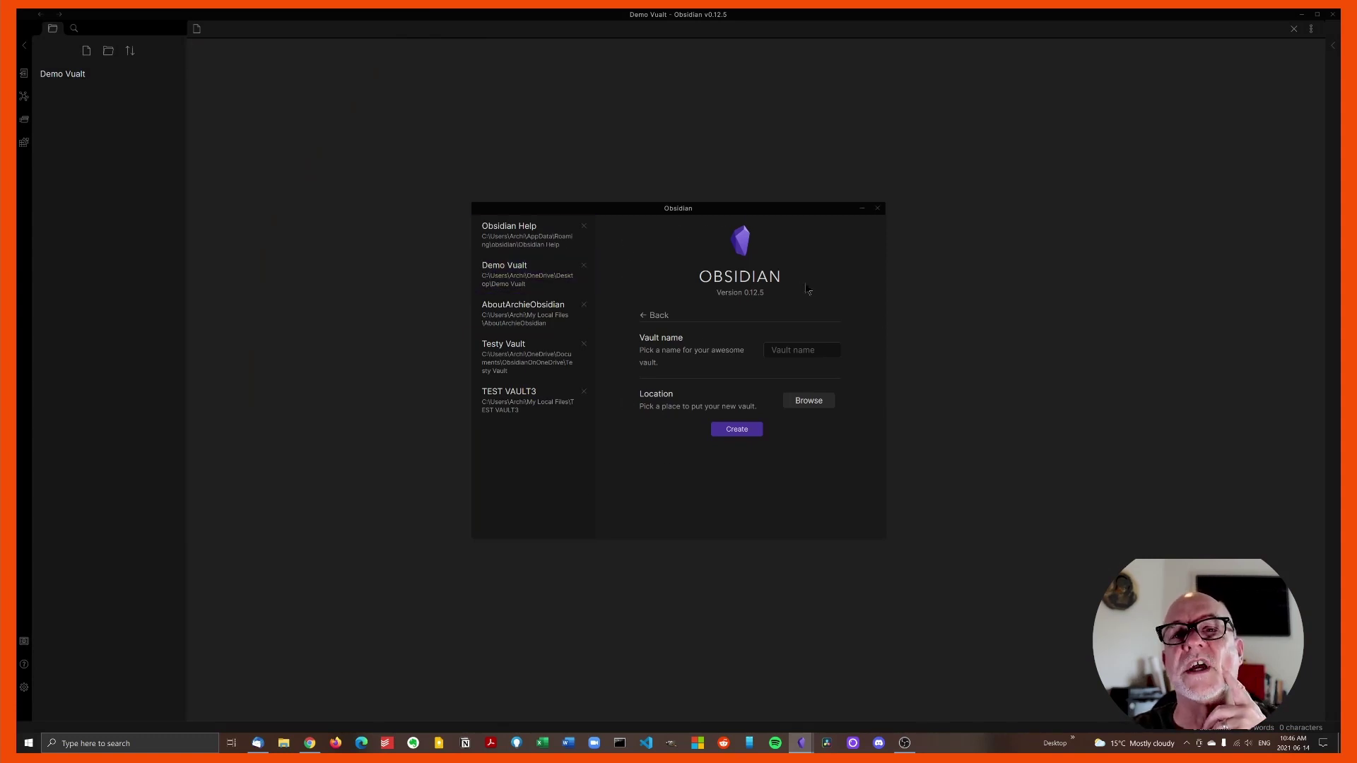
pyautogui.moveTo(707, 208)
pyautogui.mouseDown()
pyautogui.moveTo(730, 154)
pyautogui.moveTo(703, 212)
pyautogui.mouseUp()
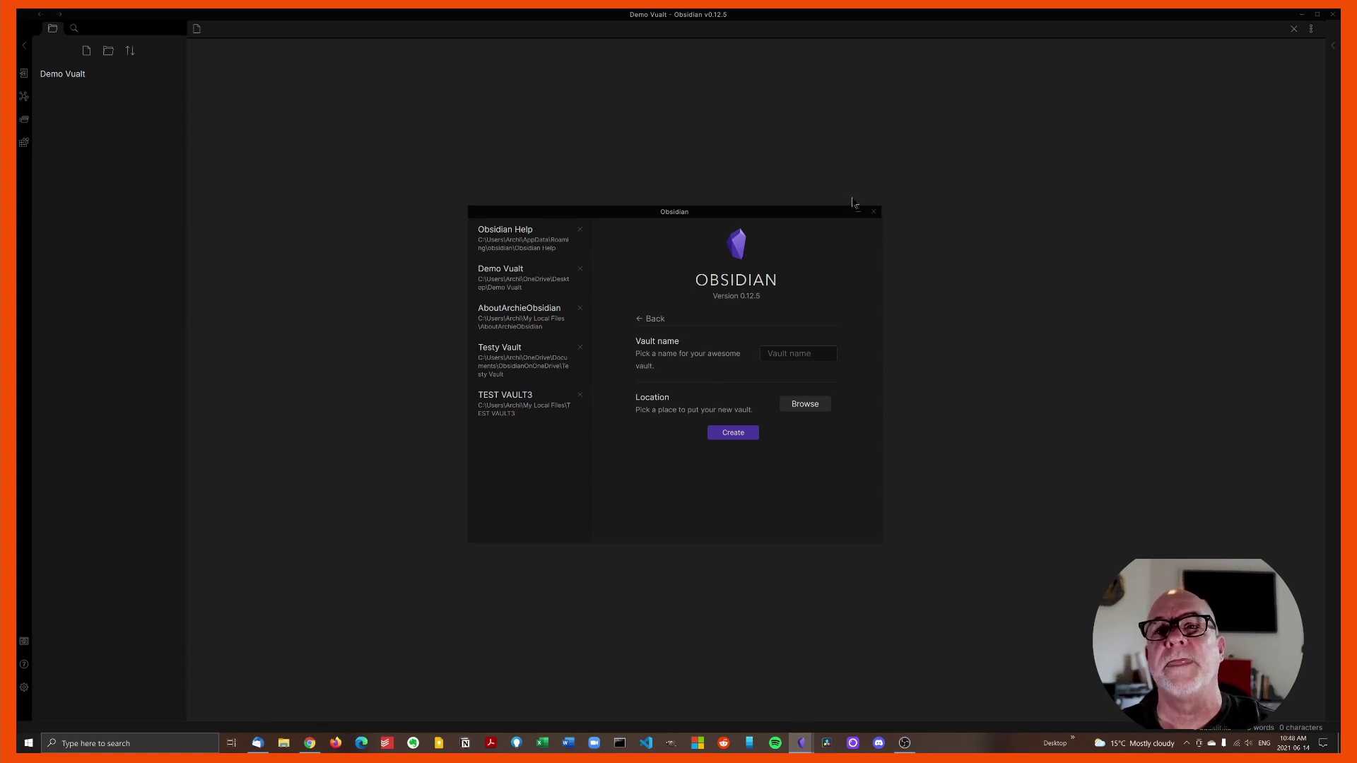
pyautogui.click(875, 213)
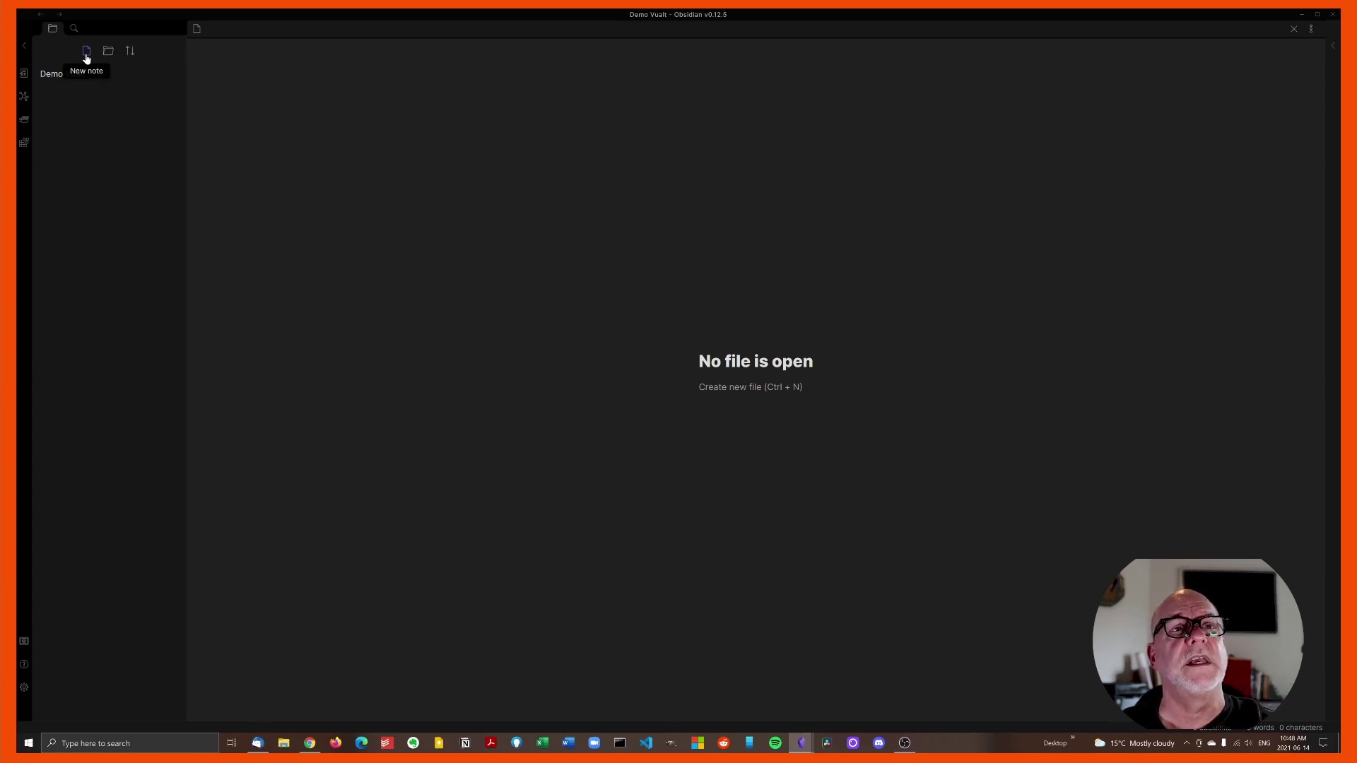
# - Create a new note in Demo Vualt and title it "My Big Fat Happy Note"
pyautogui.click(87, 52)
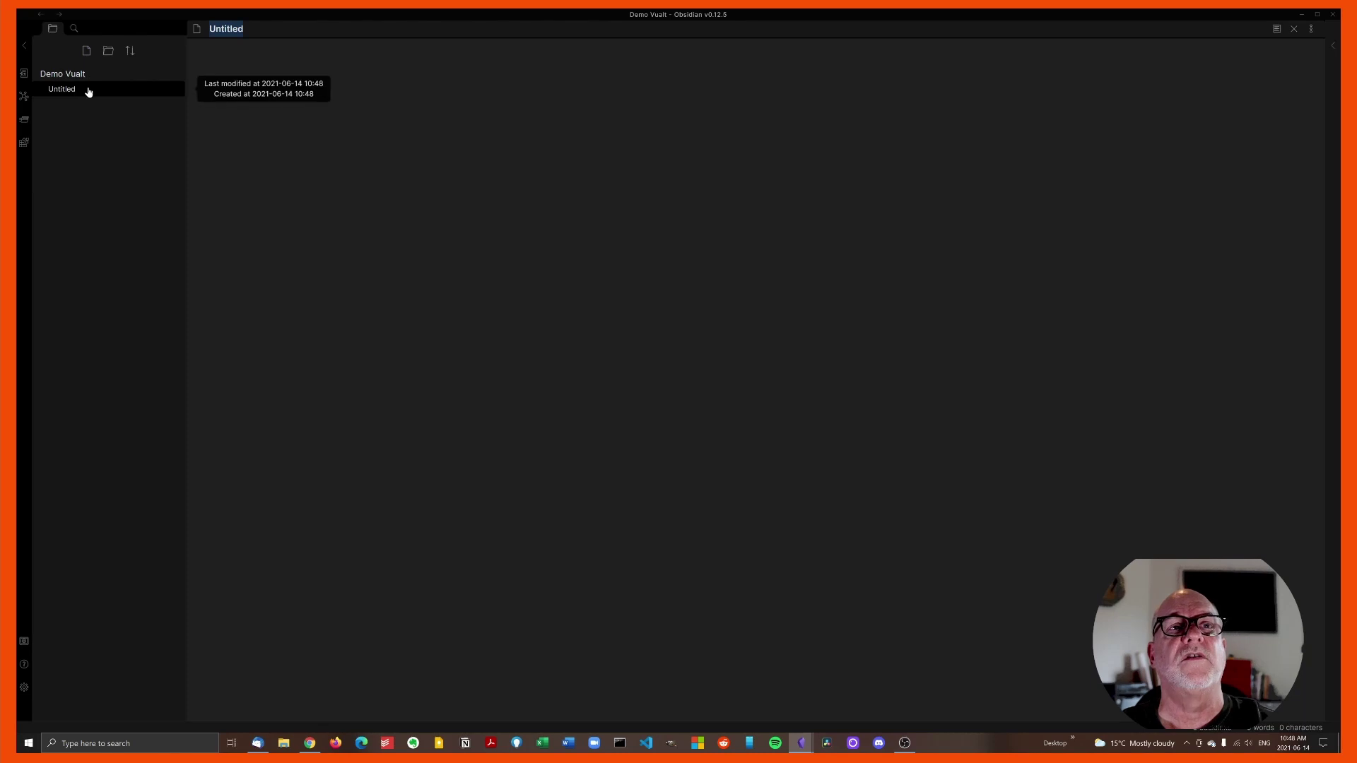
pyautogui.click(89, 92)
pyautogui.doubleClick(212, 30)
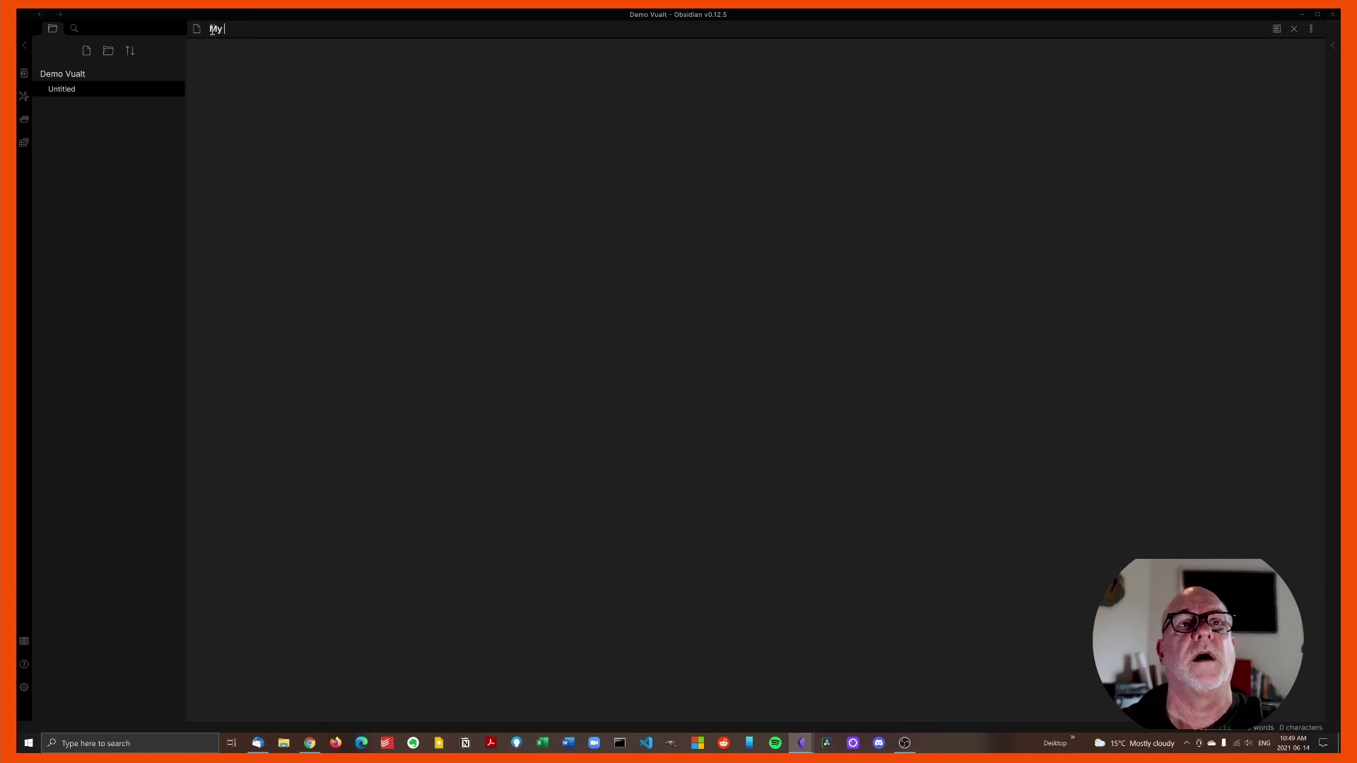
pyautogui.write('Big Fat H')
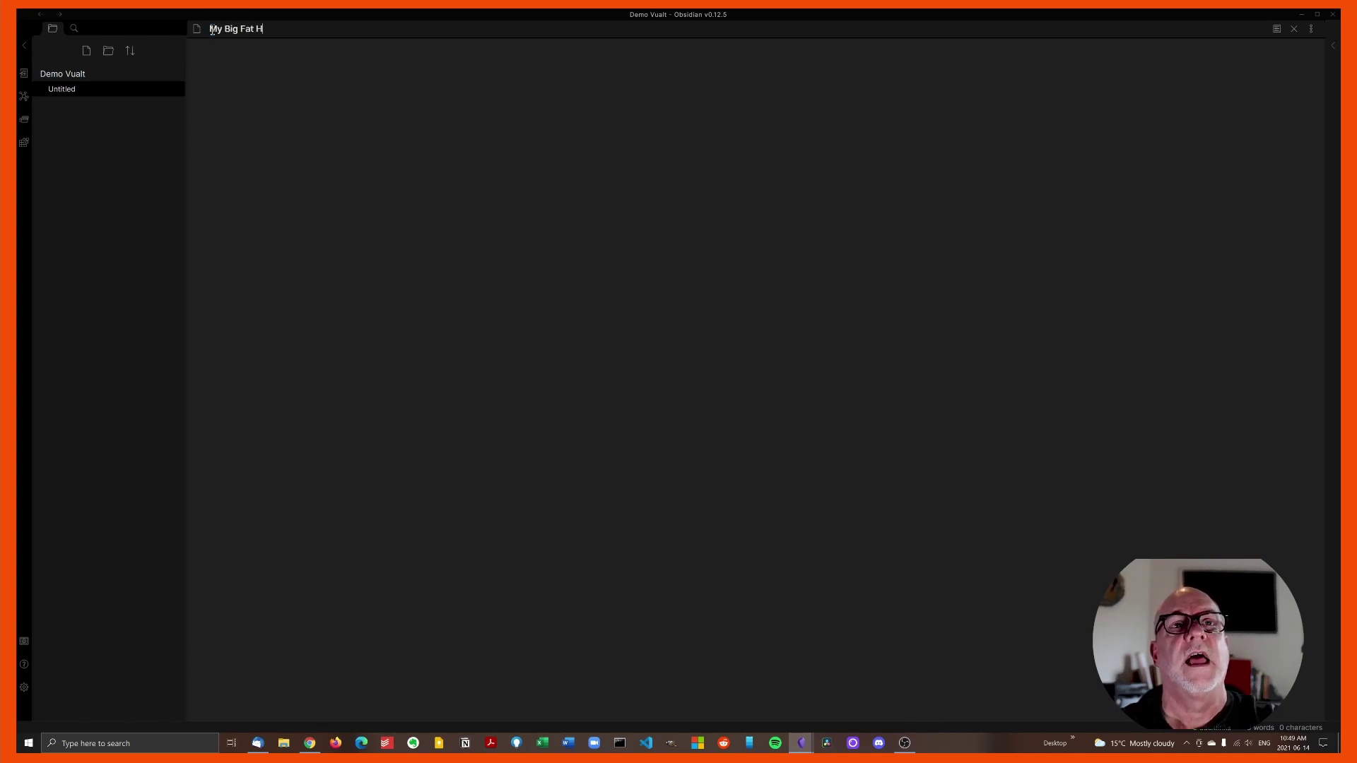
pyautogui.press('capslock')
pyautogui.write('AP')
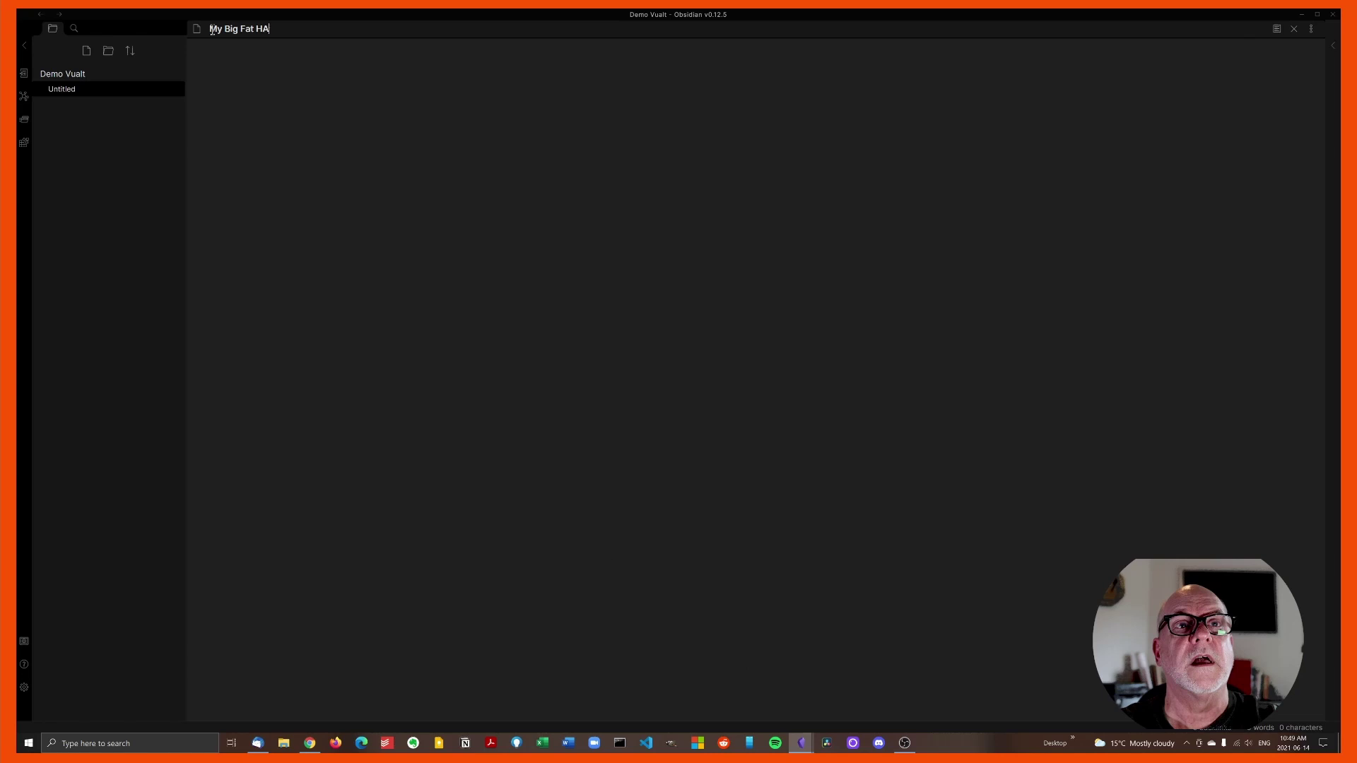
pyautogui.press('capslock')
pyautogui.write('appy Note')
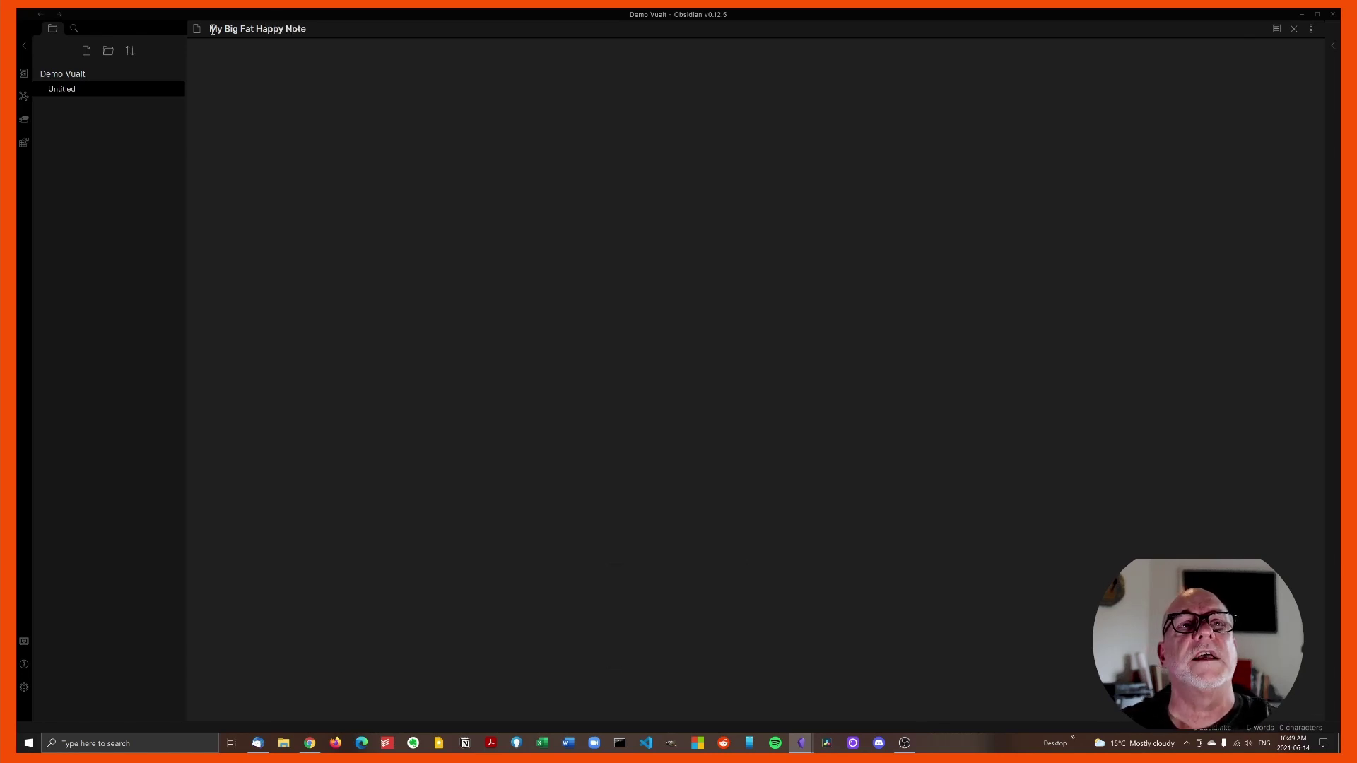
pyautogui.press('Return')
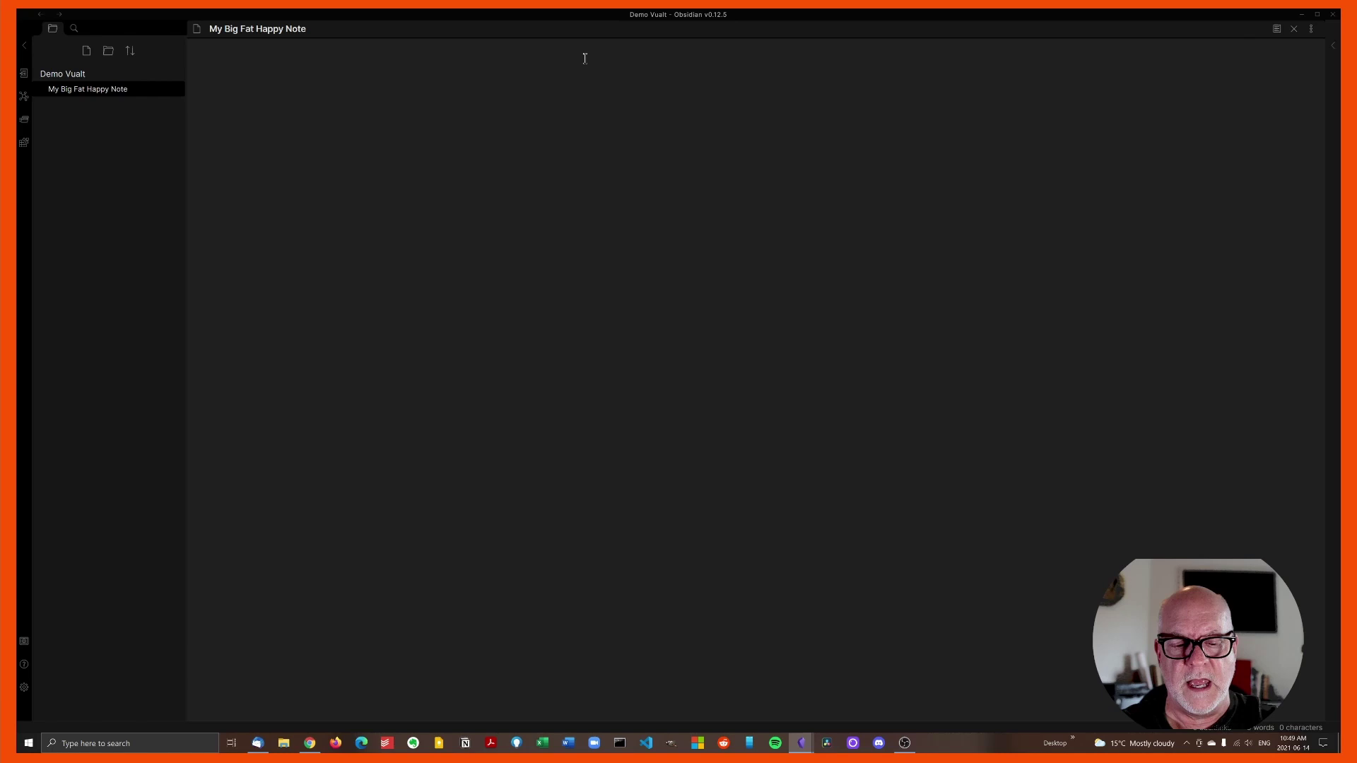
# - Write "Whatever you can spell!" in the body of the note
pyautogui.write('Waht')
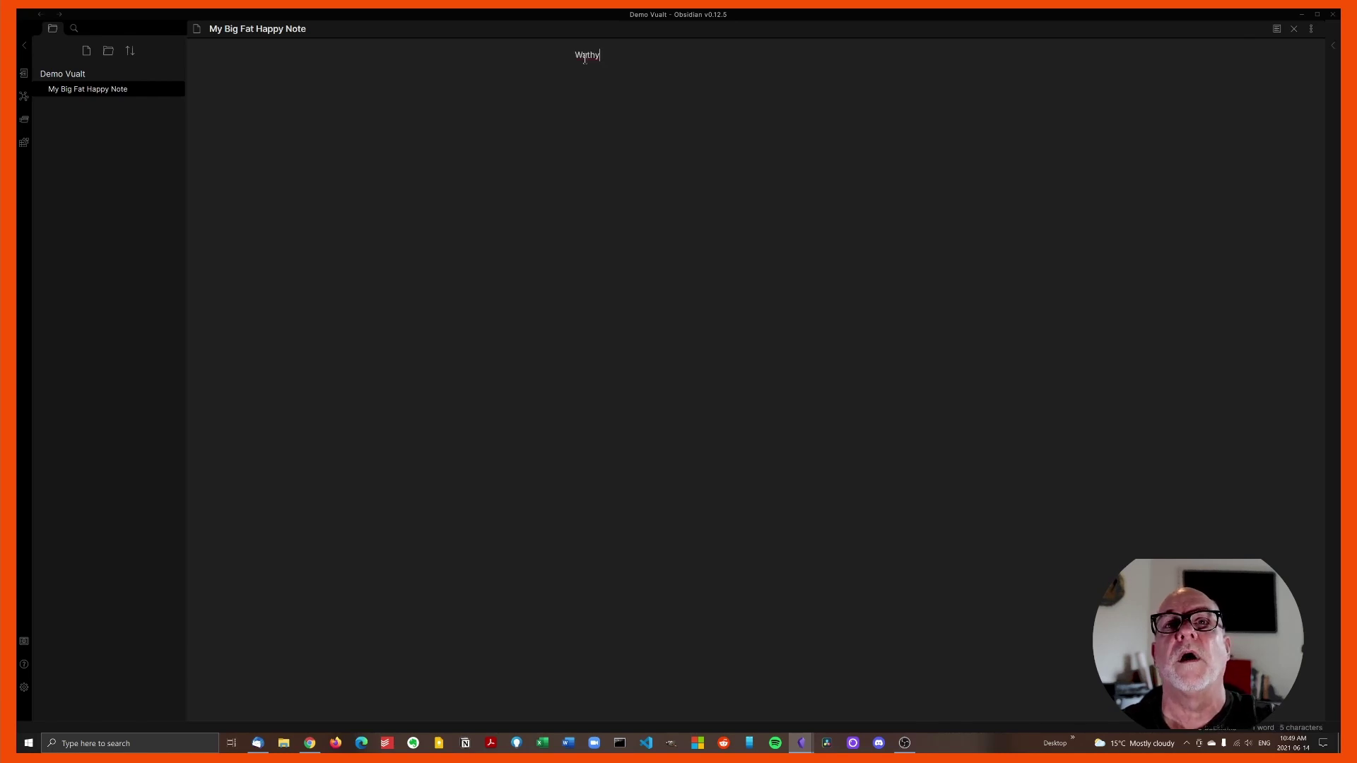
pyautogui.press('BackSpace')
pyautogui.press('BackSpace')
pyautogui.press('BackSpace')
pyautogui.write('hat')
pyautogui.press('BackSpace')
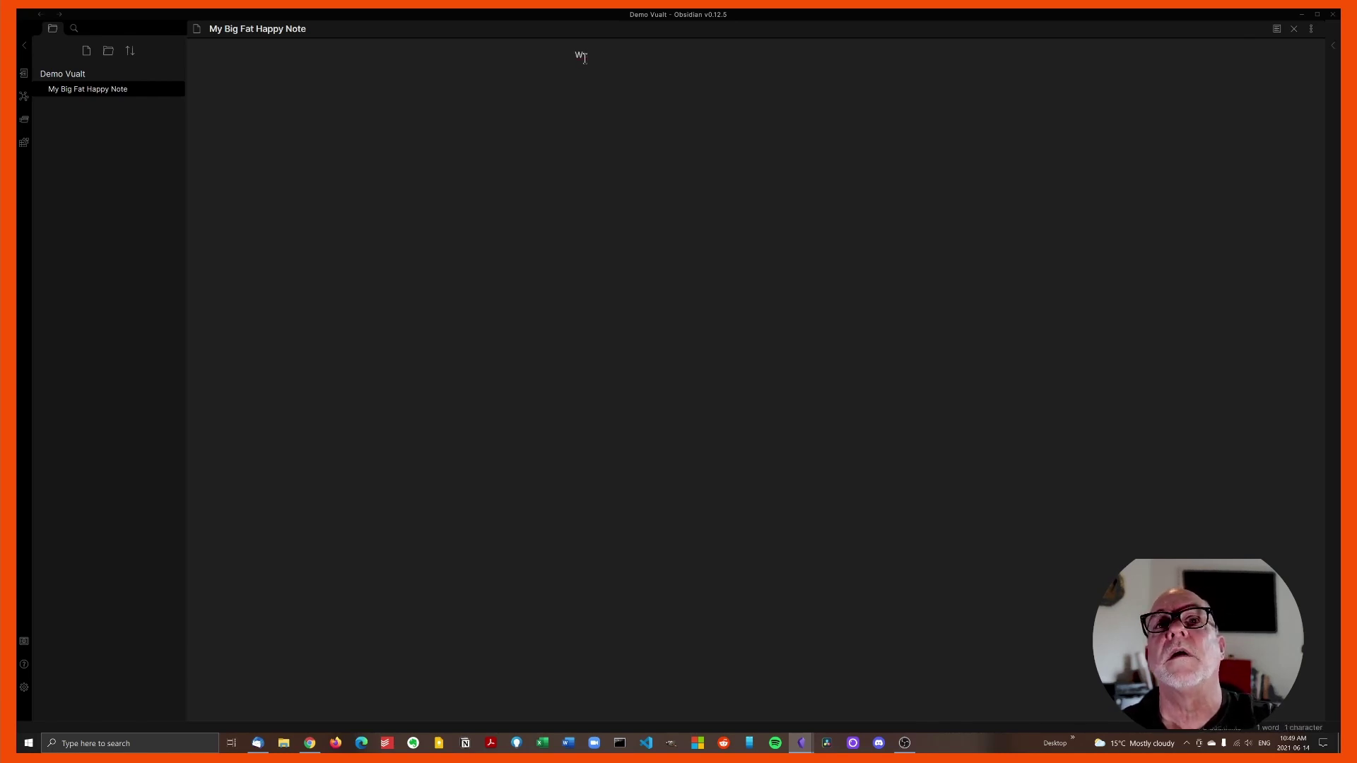
pyautogui.write('ater')
pyautogui.press('BackSpace')
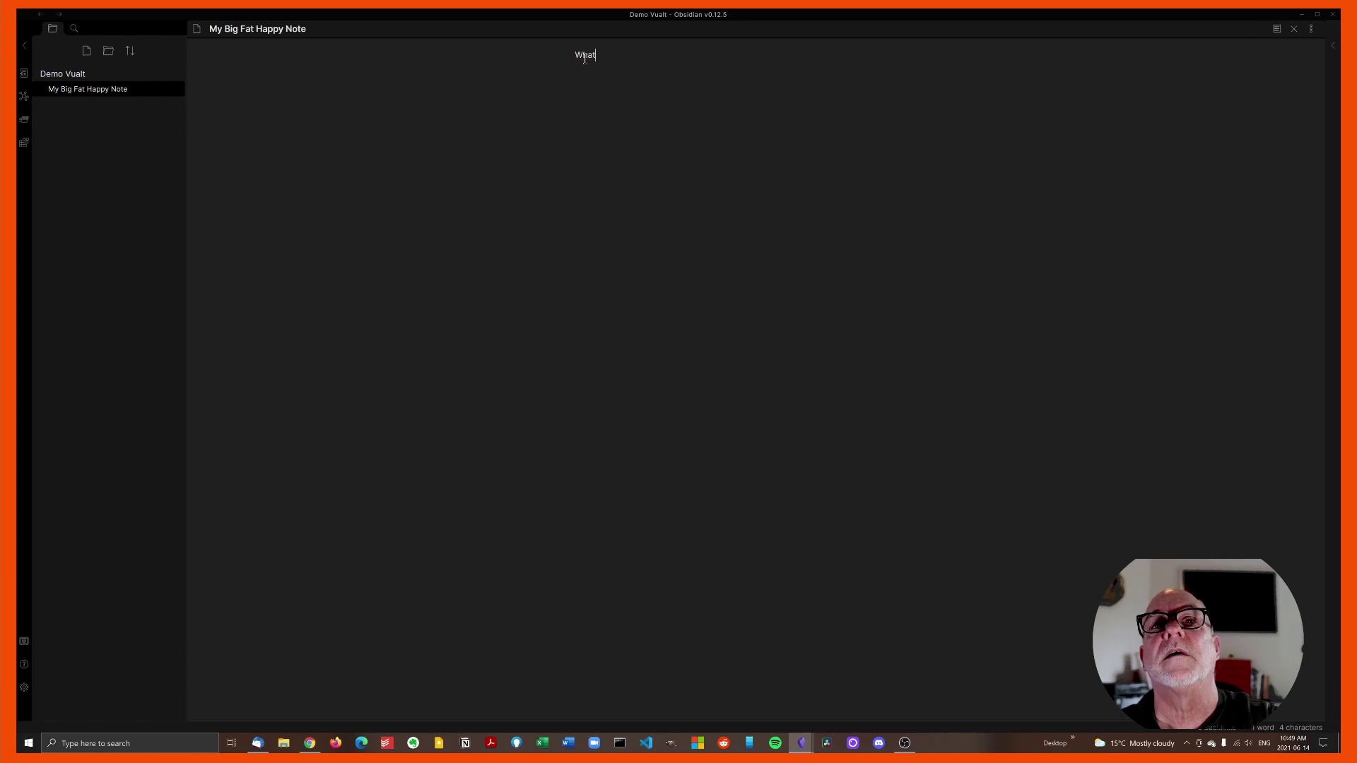
pyautogui.write('ever you can spell!')
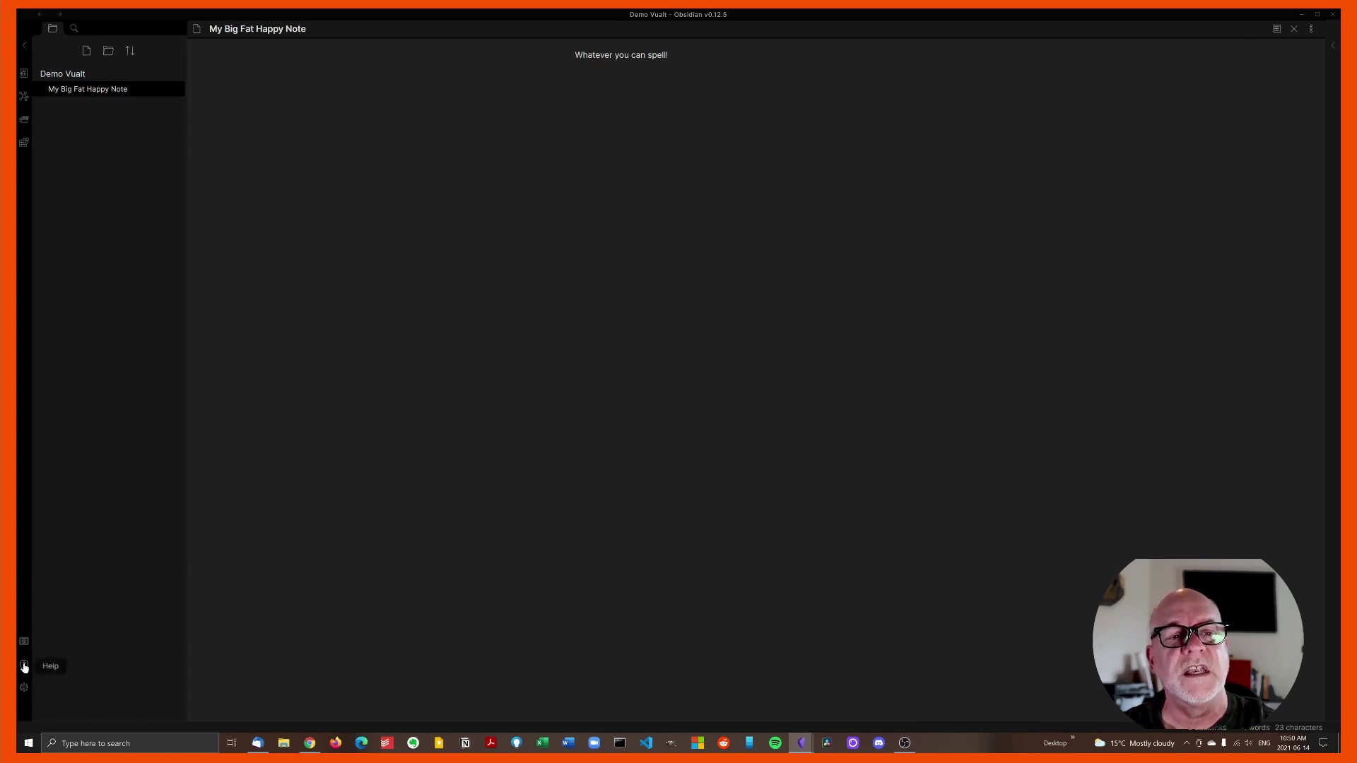
# - Open the settings and look through the Editor, Files & Links, Appearance, Hotkeys and About options
pyautogui.click(24, 689)
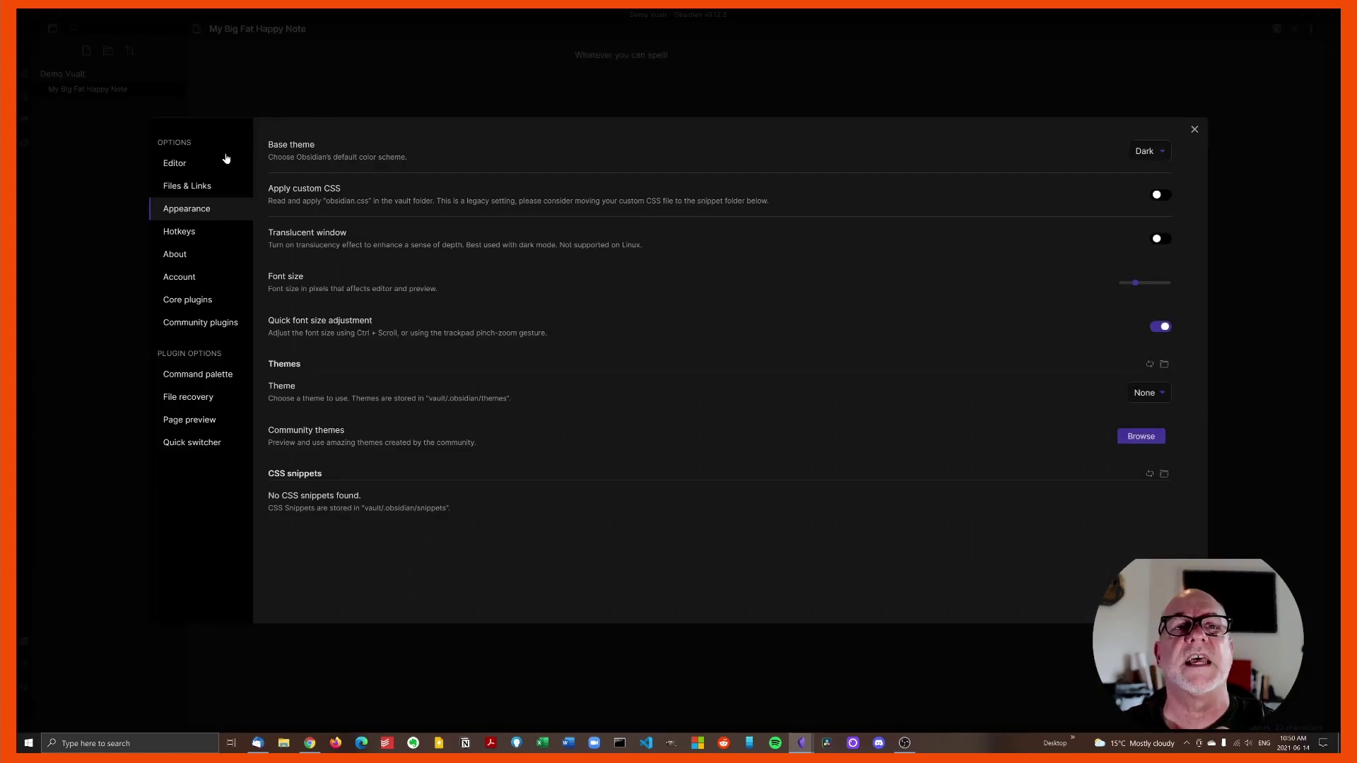
pyautogui.click(175, 163)
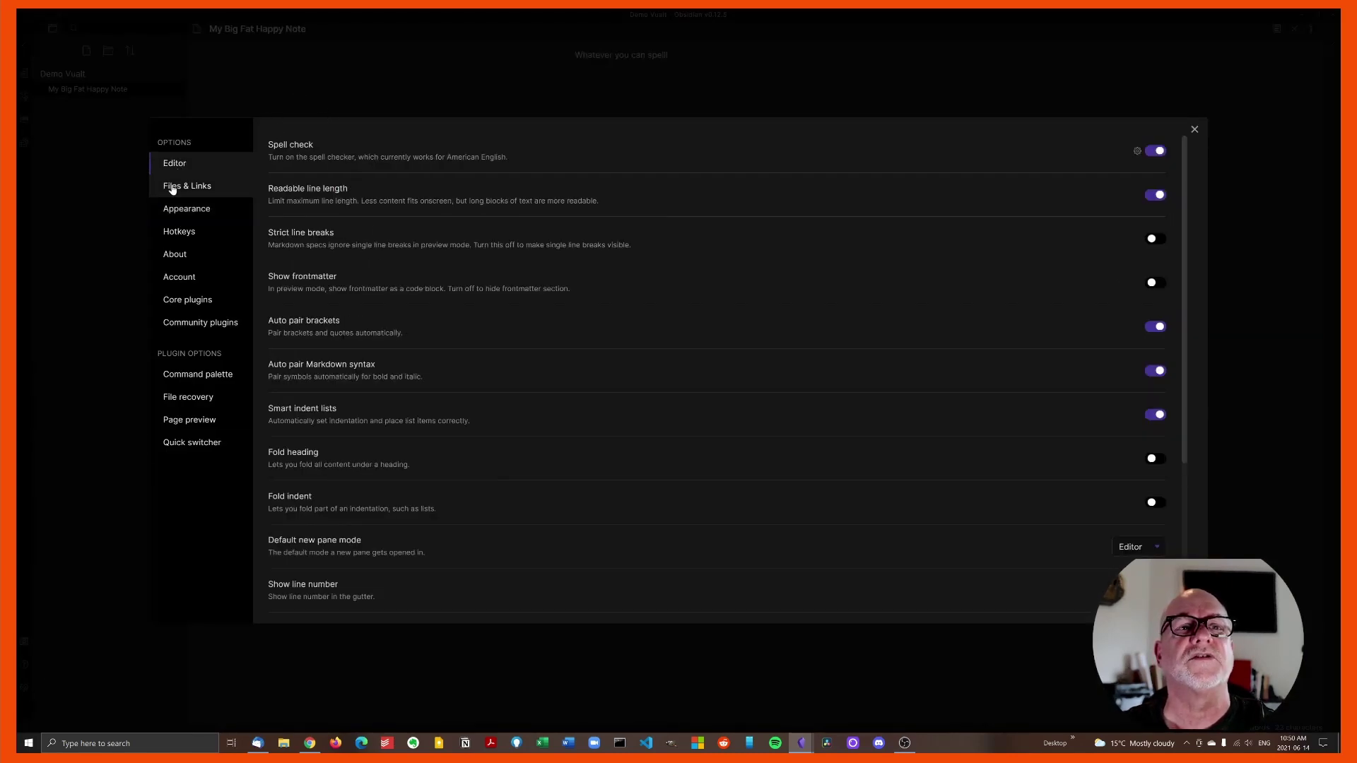
pyautogui.click(178, 186)
pyautogui.click(180, 208)
pyautogui.click(179, 233)
pyautogui.click(175, 256)
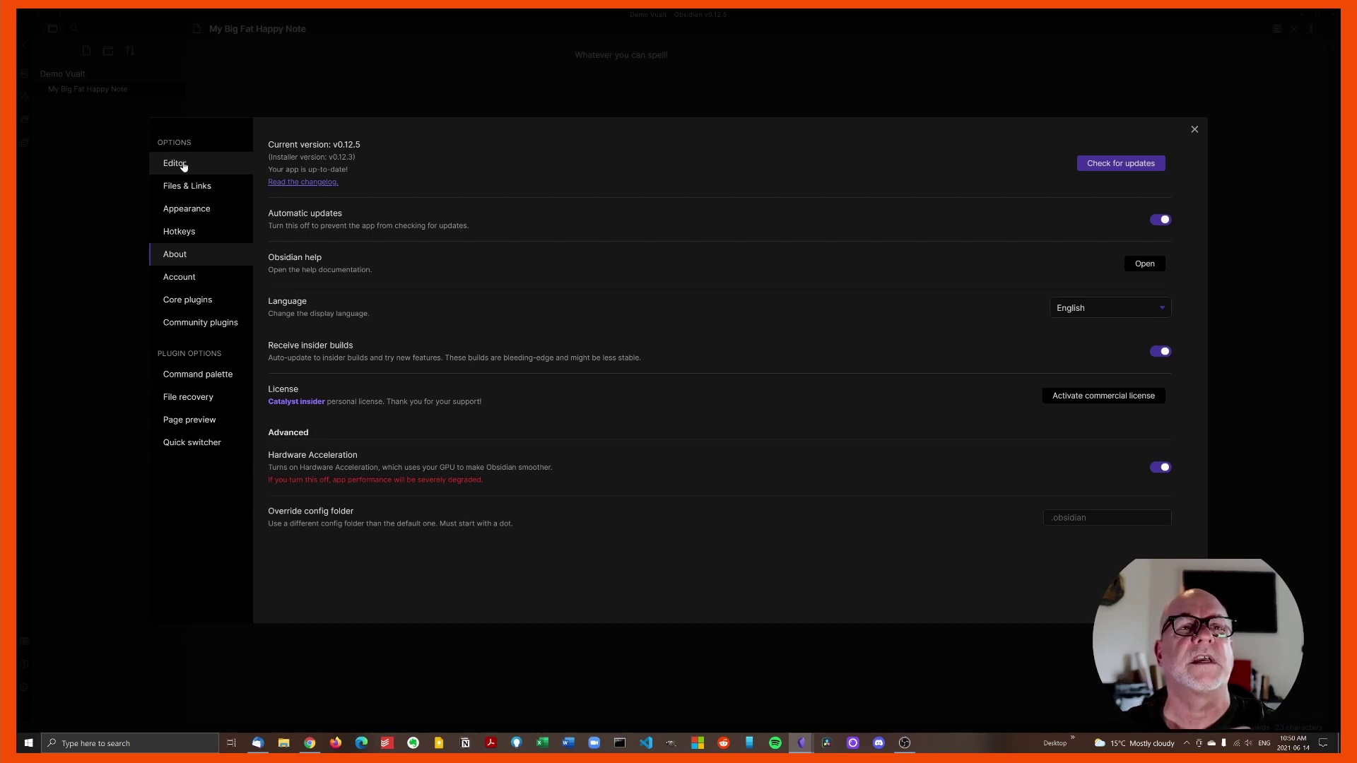
# - Examine the base theme choices in the Appearance settings, then close the settings without changing the theme
pyautogui.click(179, 209)
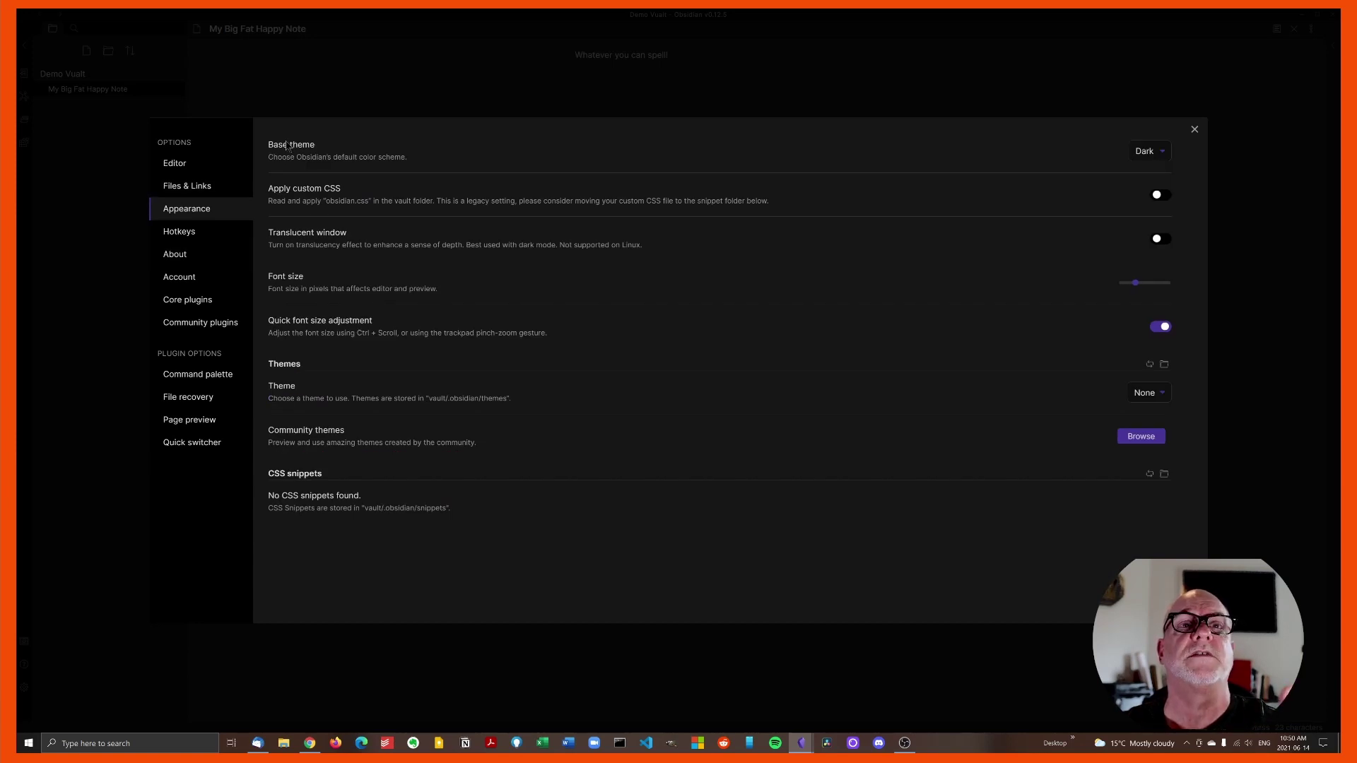
pyautogui.click(1162, 152)
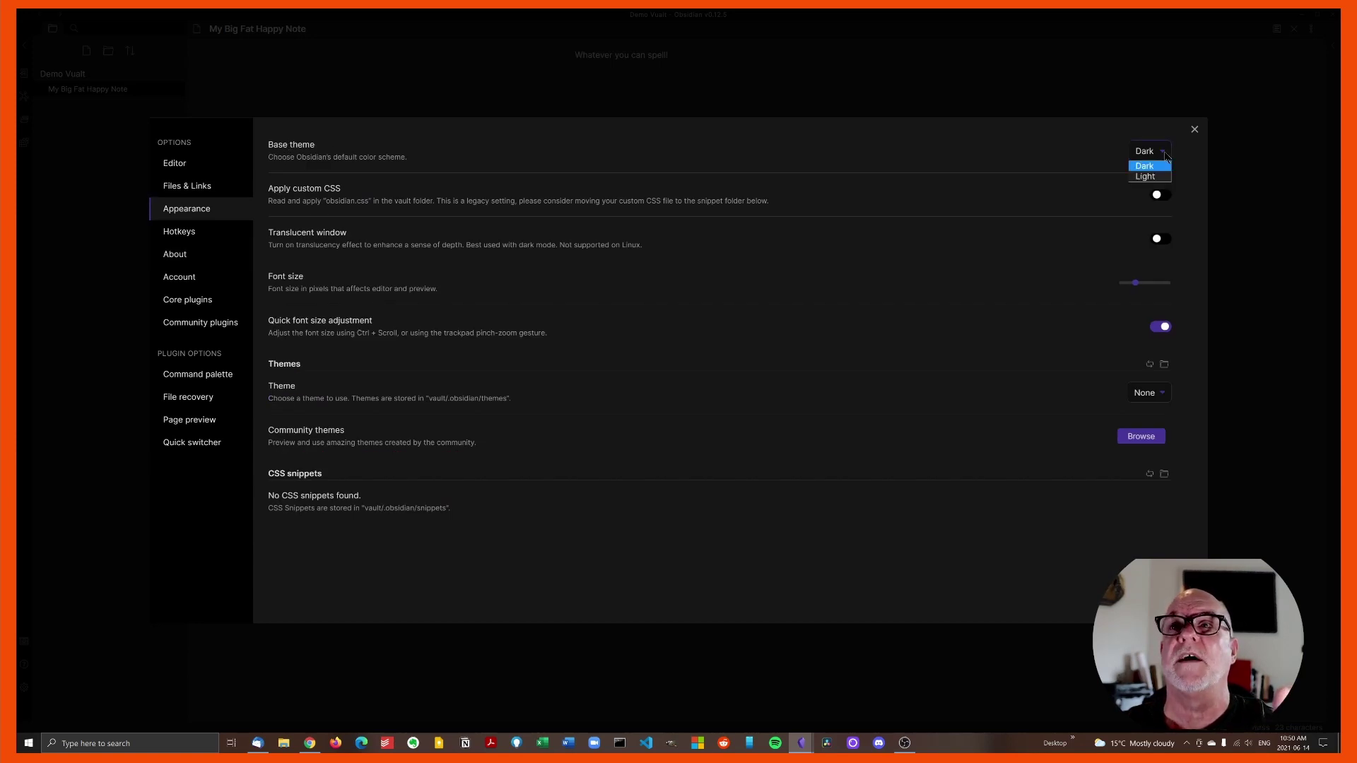
pyautogui.click(1164, 157)
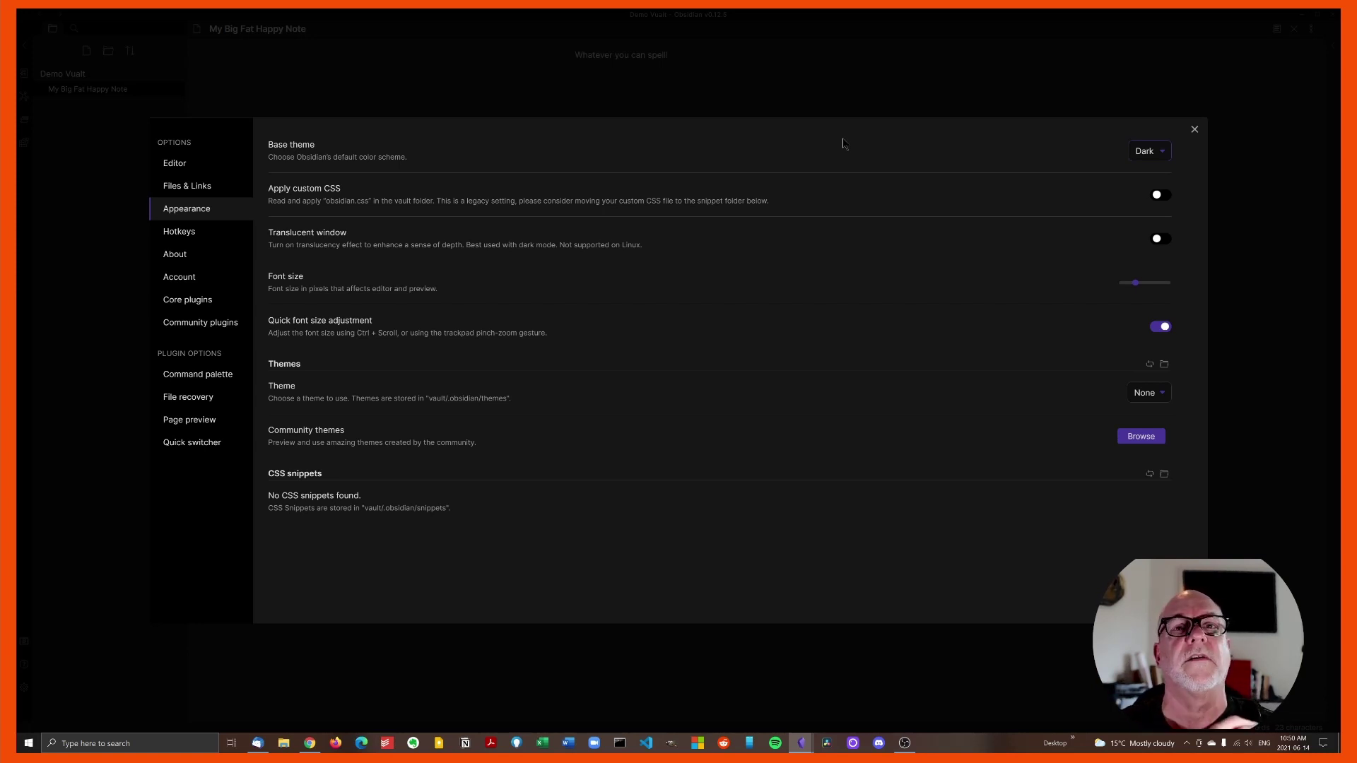
pyautogui.click(1195, 130)
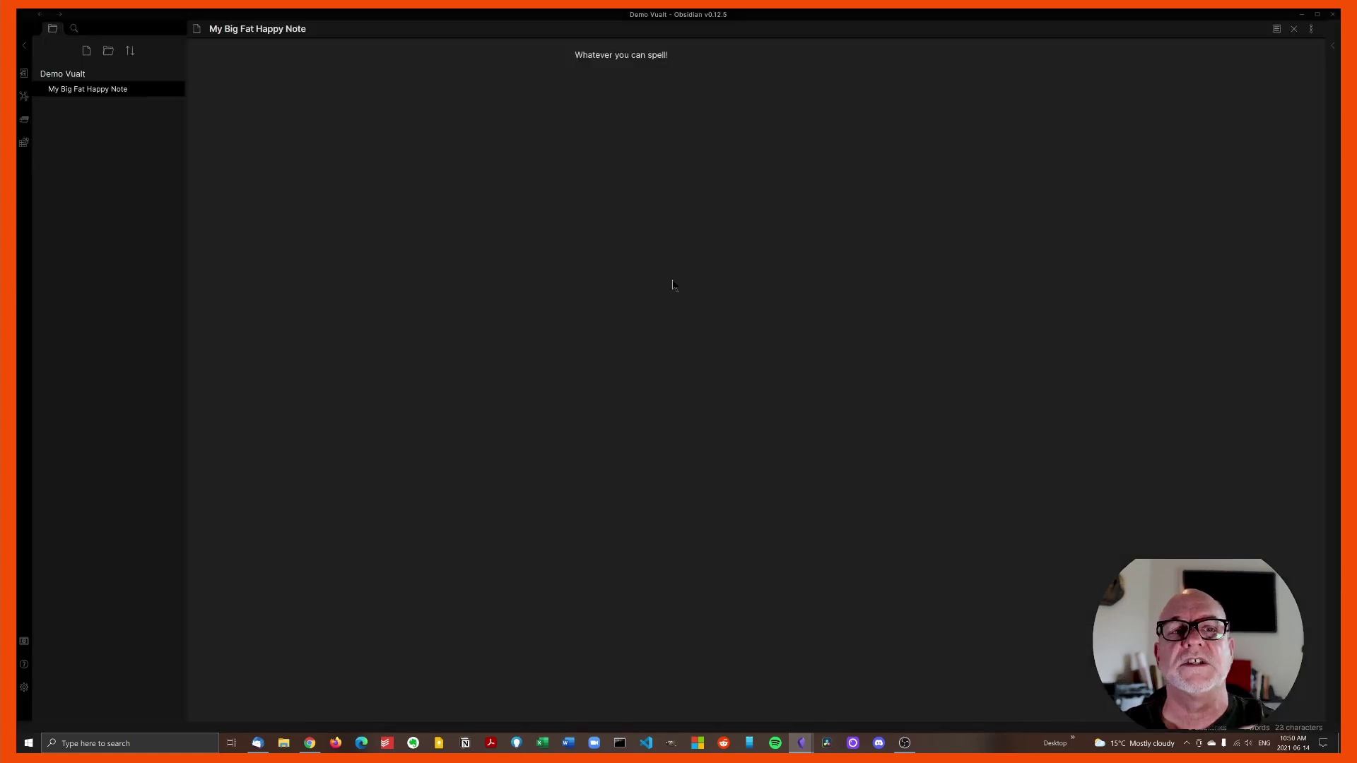
# - View the Obsidian Help vault and the vault chooser, closing each one after looking at it
pyautogui.click(23, 664)
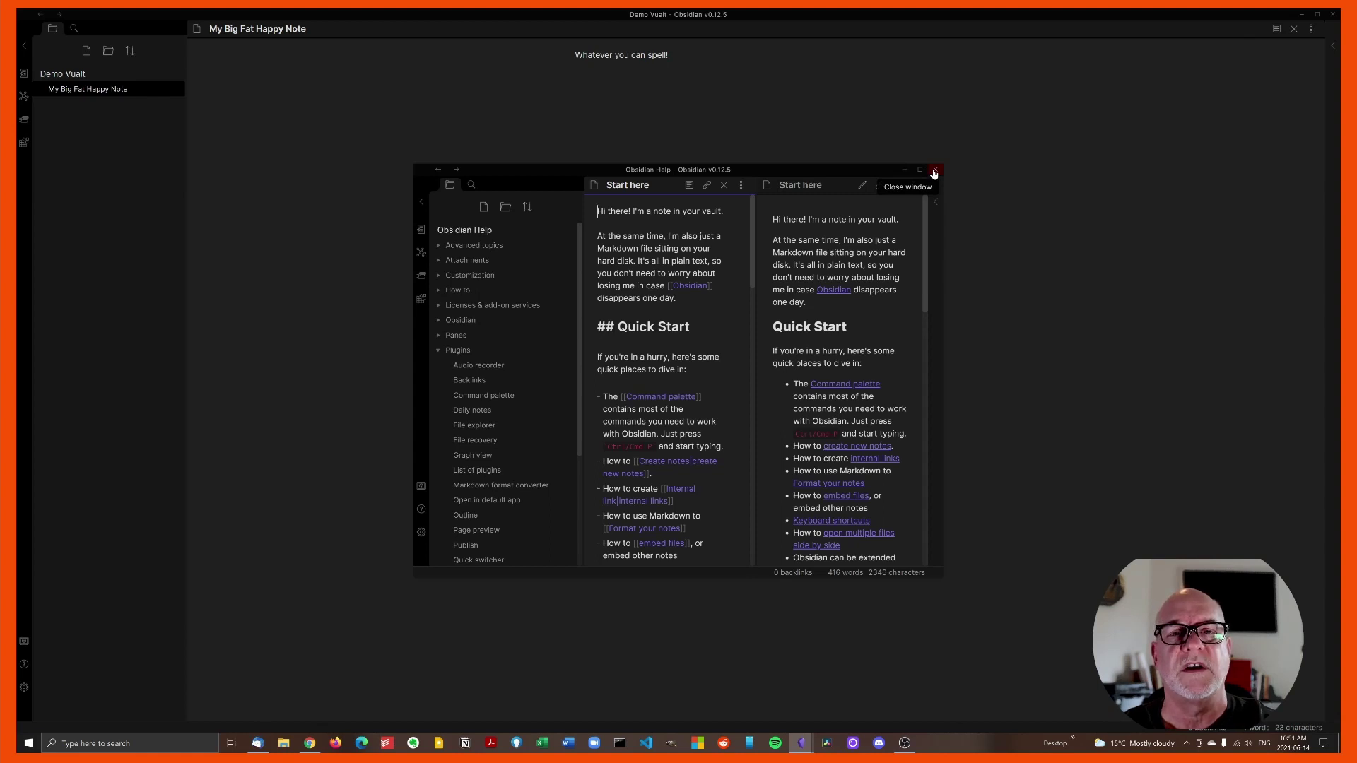
pyautogui.click(933, 172)
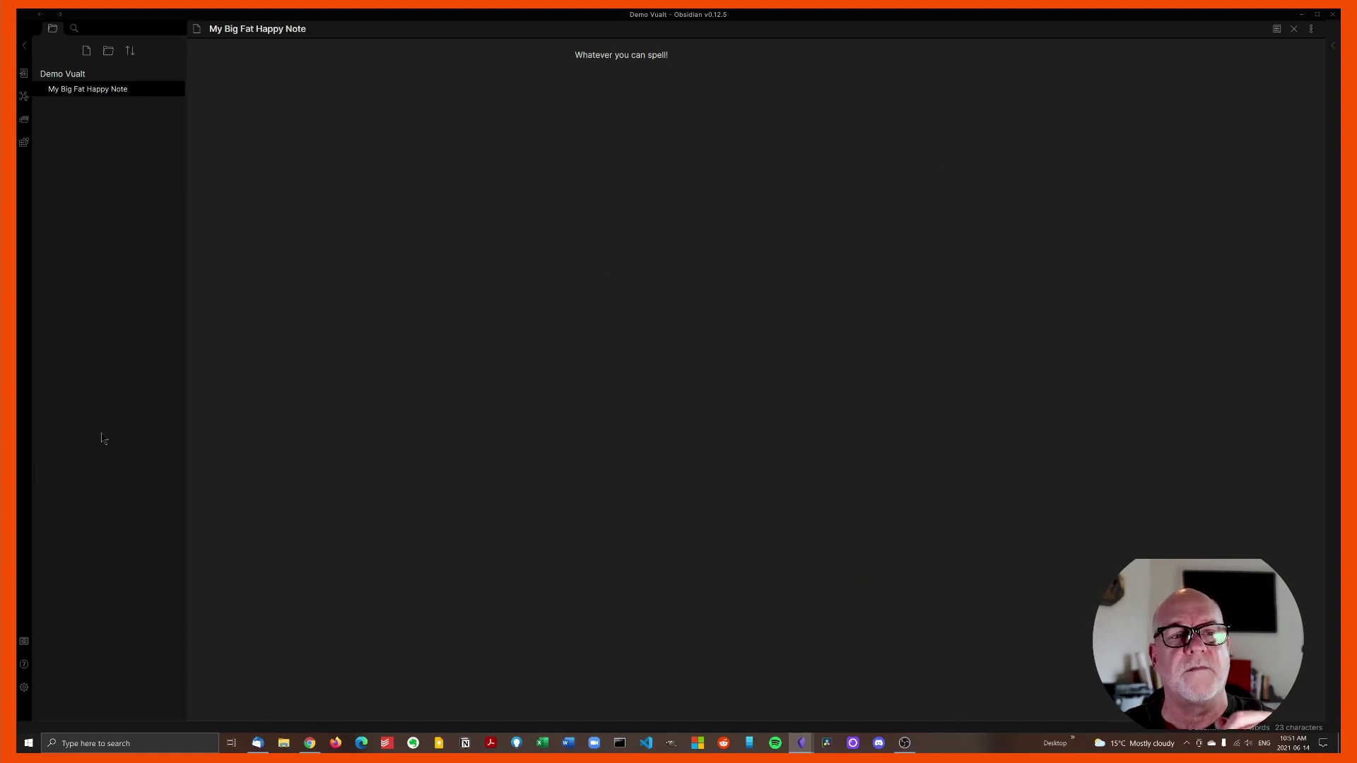
pyautogui.click(25, 643)
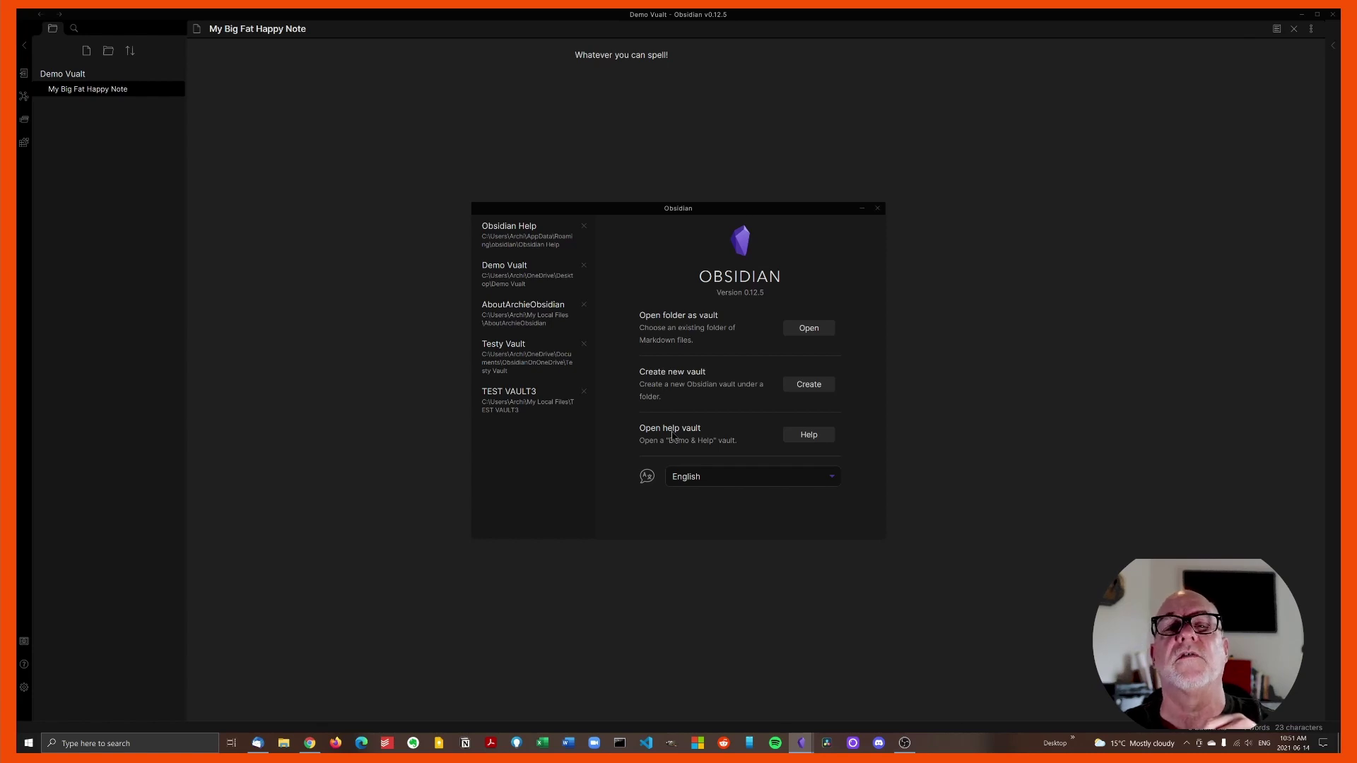
pyautogui.click(877, 209)
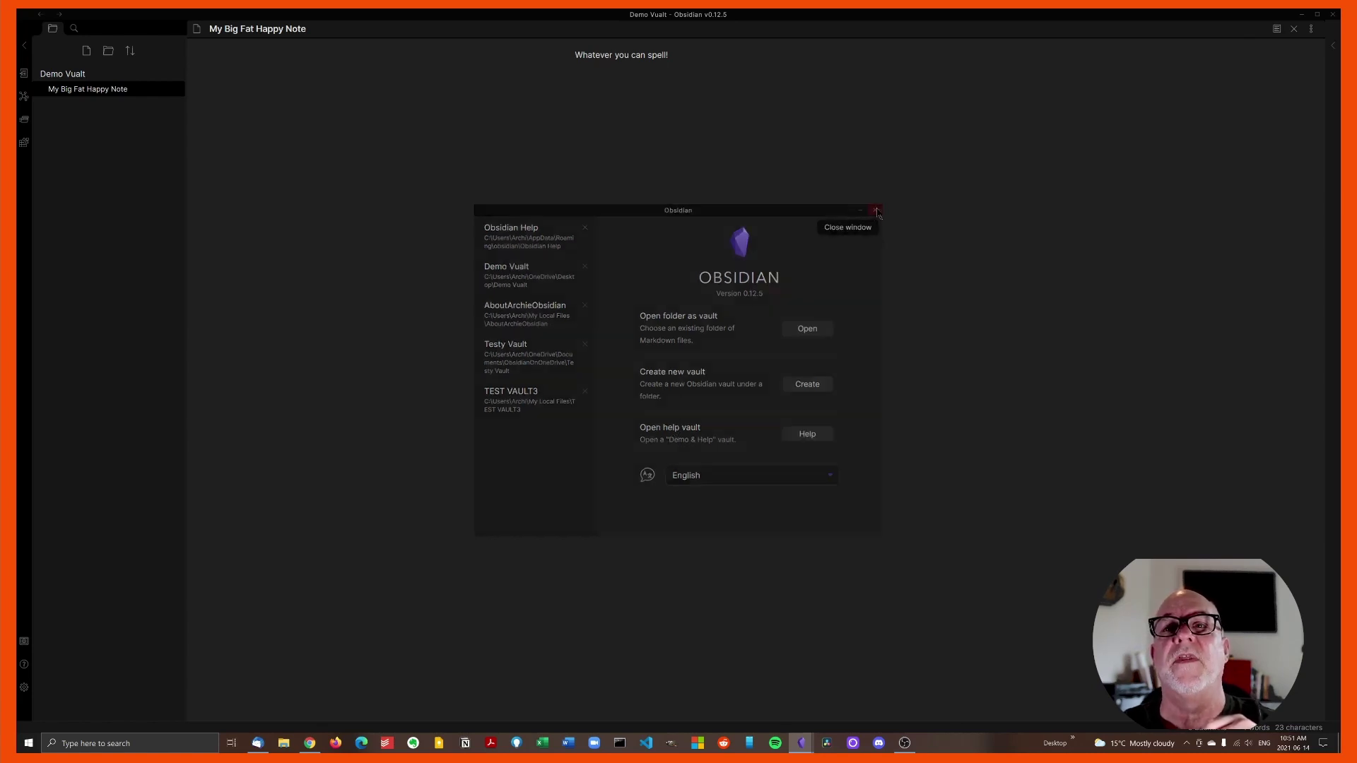